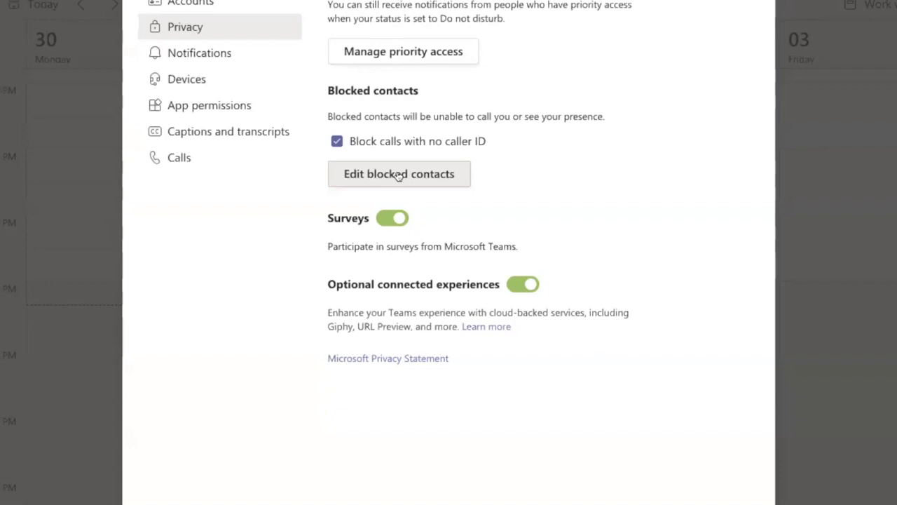
# Review the notification settings and the audio, noise suppression, secondary ringer and camera settings of the devices.
pyautogui.click(241, 57)
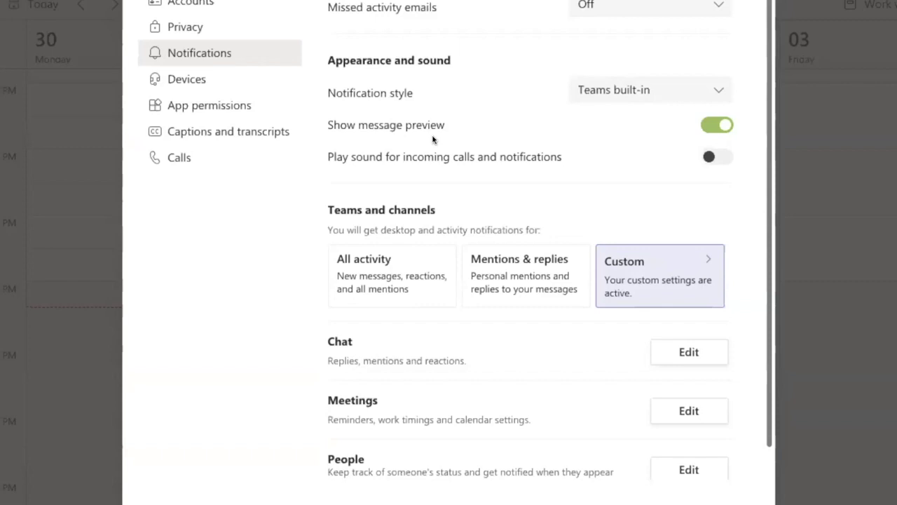
pyautogui.scroll(-3, 443, 349)
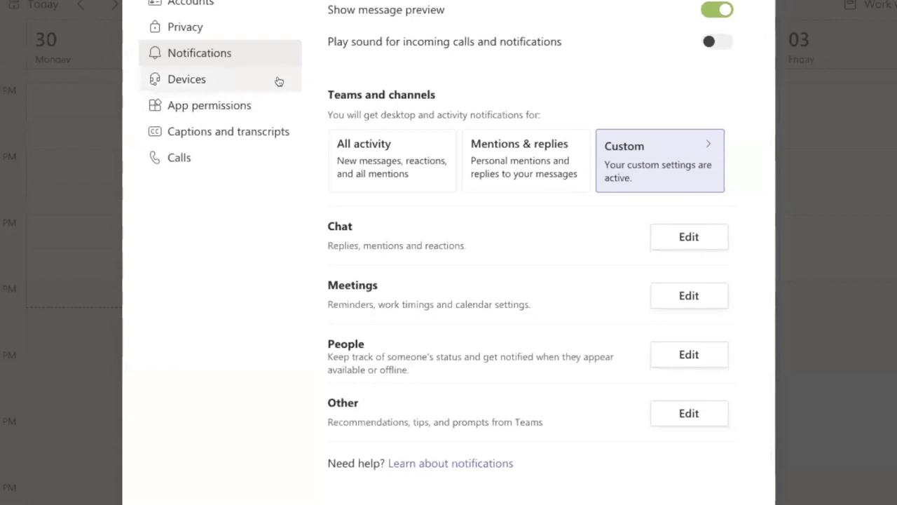
pyautogui.click(219, 78)
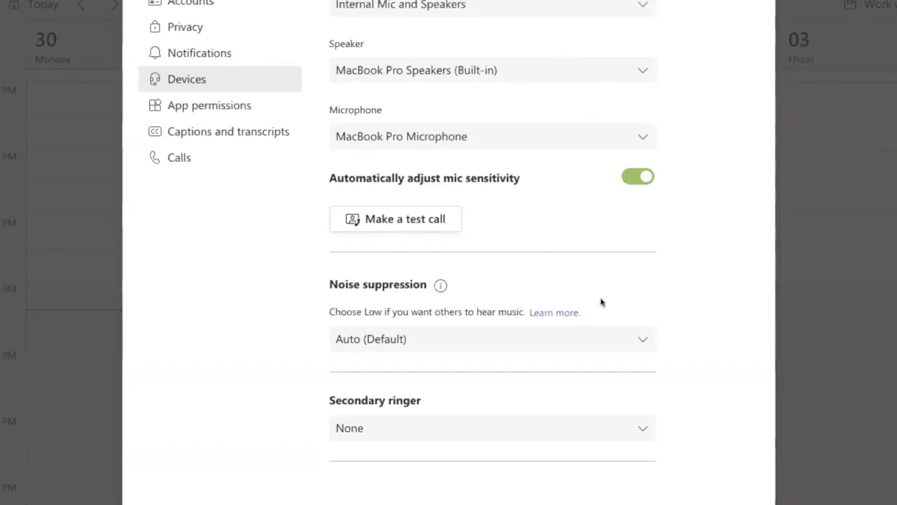
pyautogui.scroll(-2, 601, 302)
pyautogui.scroll(2, 601, 302)
pyautogui.scroll(-3, 388, 133)
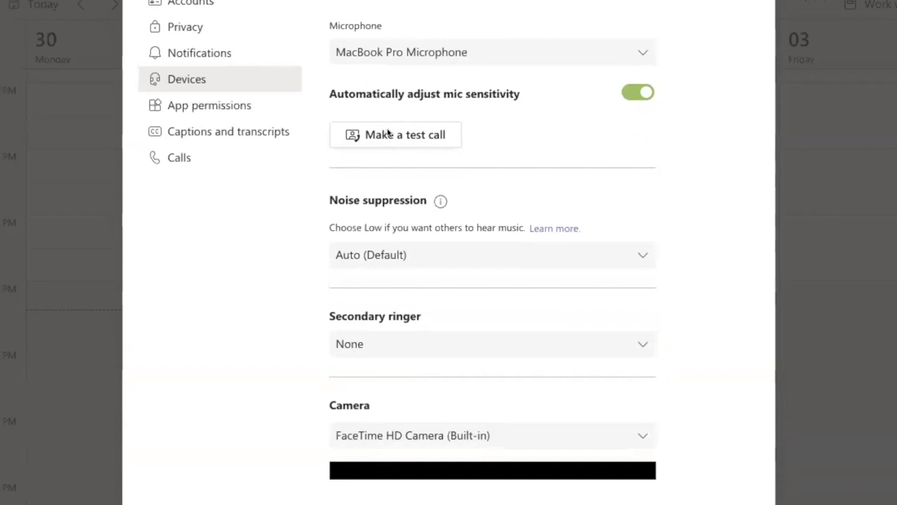
pyautogui.scroll(-3, 547, 327)
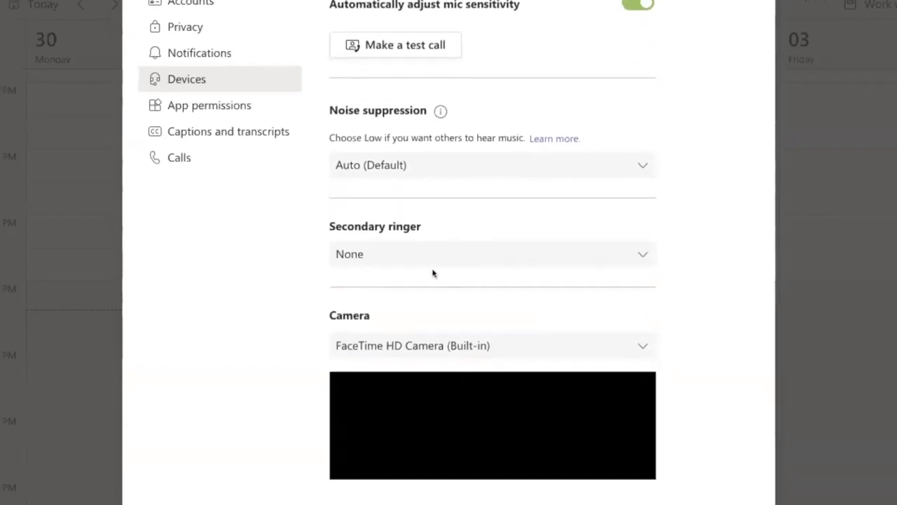
pyautogui.scroll(-2, 432, 272)
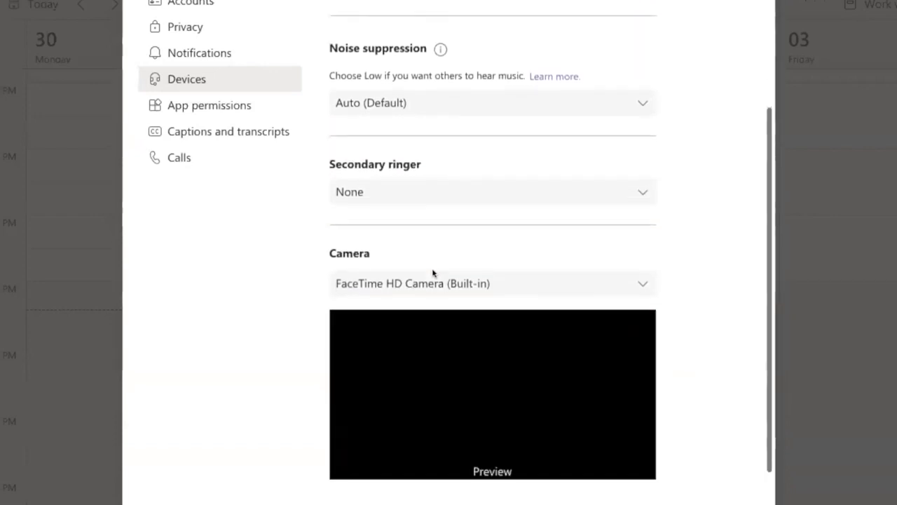
# Check which devices can be chosen for the secondary ringer and the camera, without changing either.
pyautogui.click(373, 188)
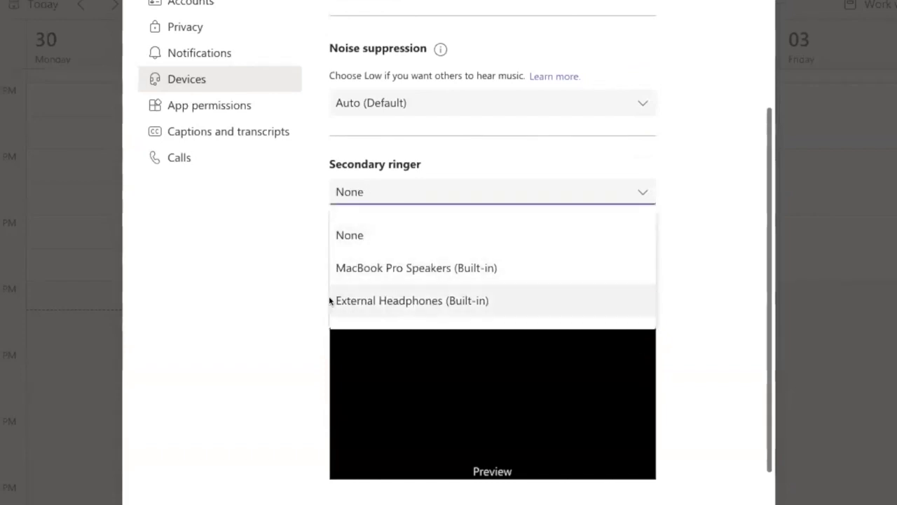
pyautogui.click(283, 244)
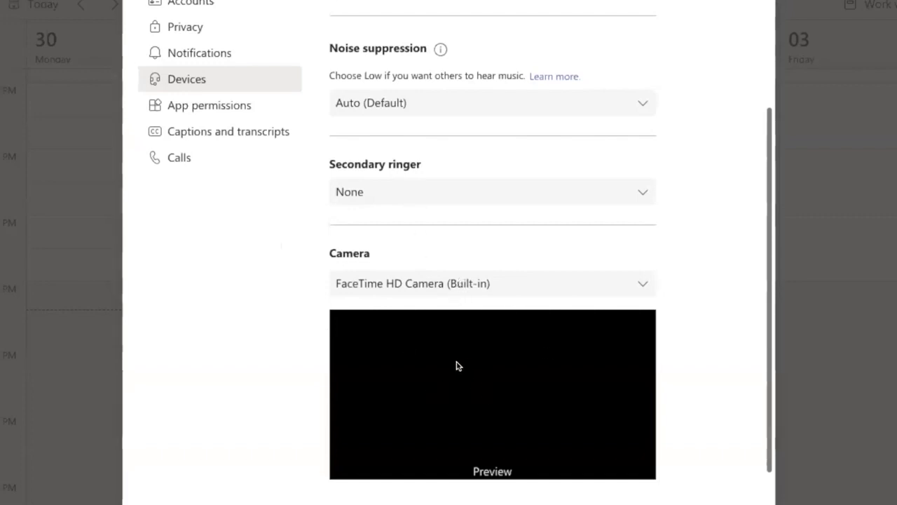
pyautogui.click(358, 283)
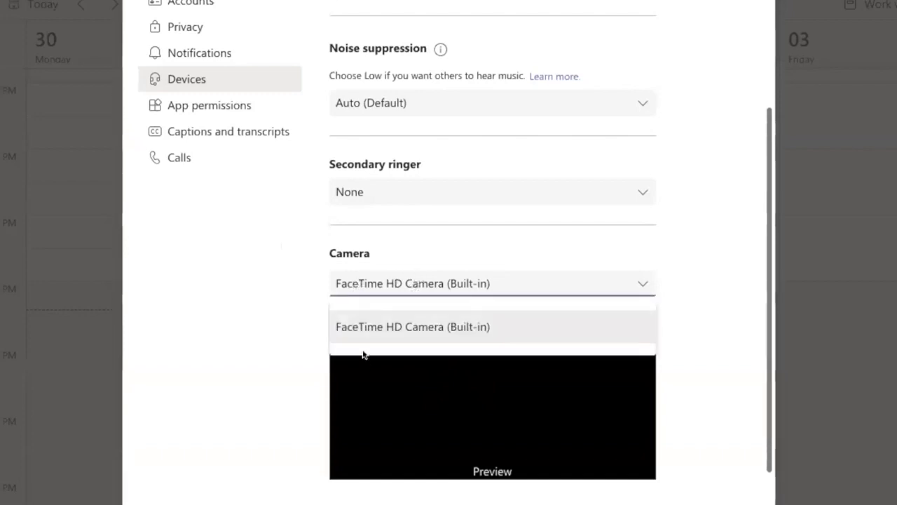
pyautogui.click(274, 342)
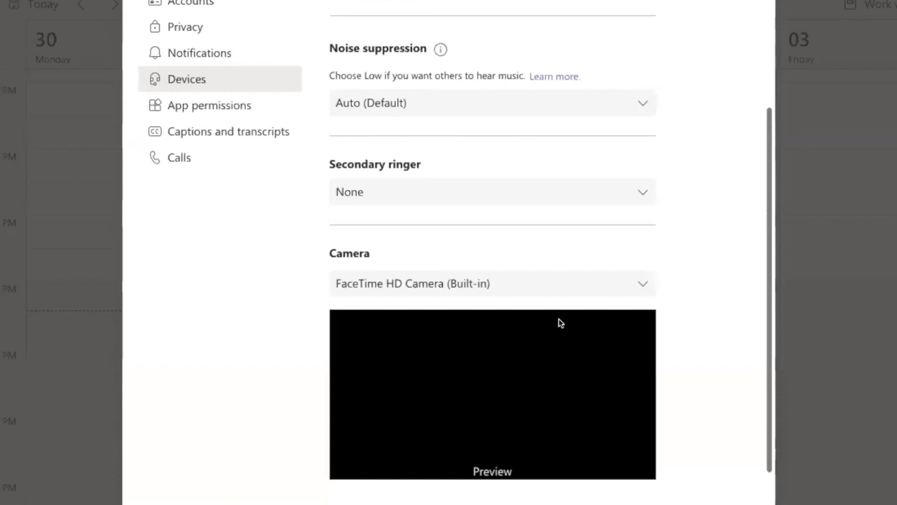
# Review the app permissions and the list of apps they apply to, and close the settings.
pyautogui.click(212, 103)
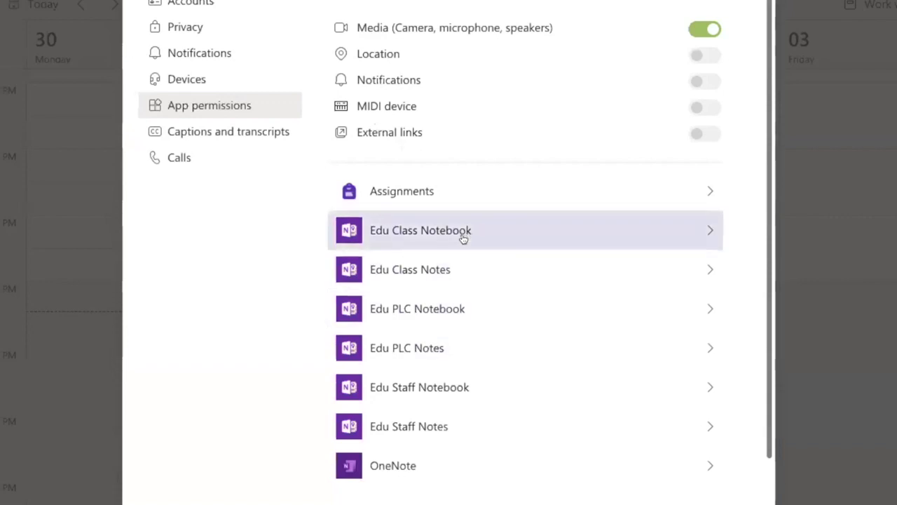
pyautogui.scroll(-1, 461, 249)
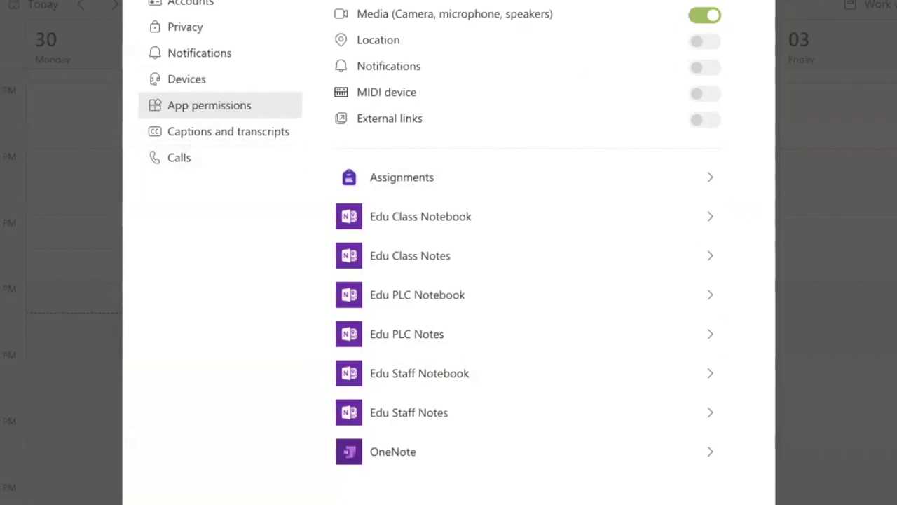
pyautogui.press('Escape')
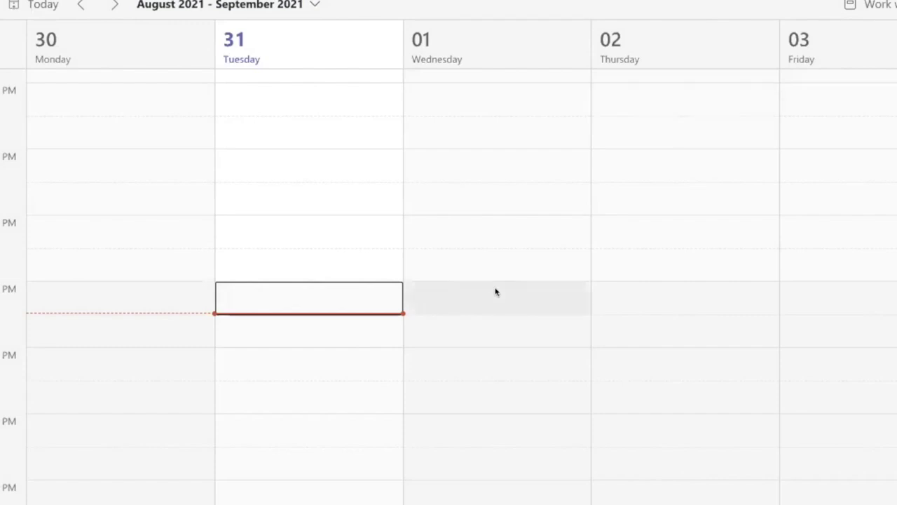
pyautogui.click(315, 288)
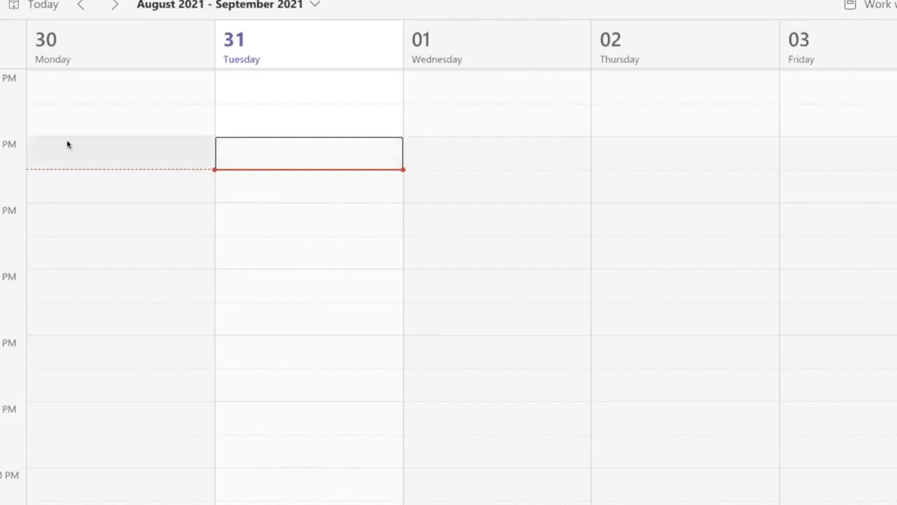
pyautogui.click(351, 155)
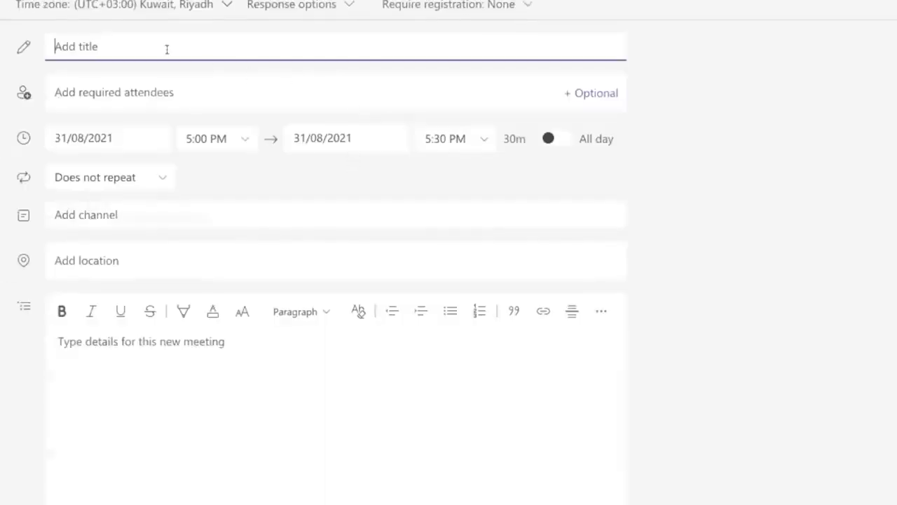
pyautogui.write('hii')
pyautogui.press('BackSpace')
pyautogui.press('BackSpace')
pyautogui.press('BackSpace')
pyautogui.write('اجتما')
pyautogui.write('ء')
pyautogui.press('BackSpace')
pyautogui.write('ع متدربي')
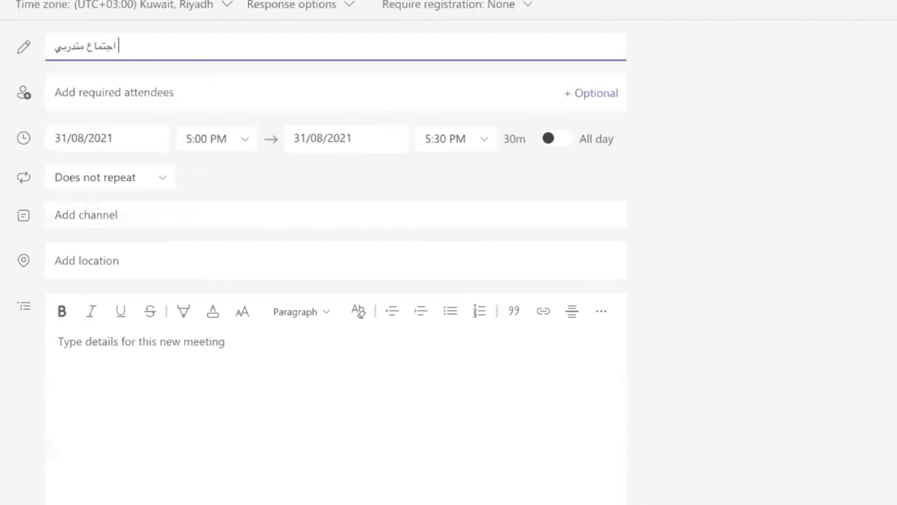
pyautogui.write(' مايكروسوفت')
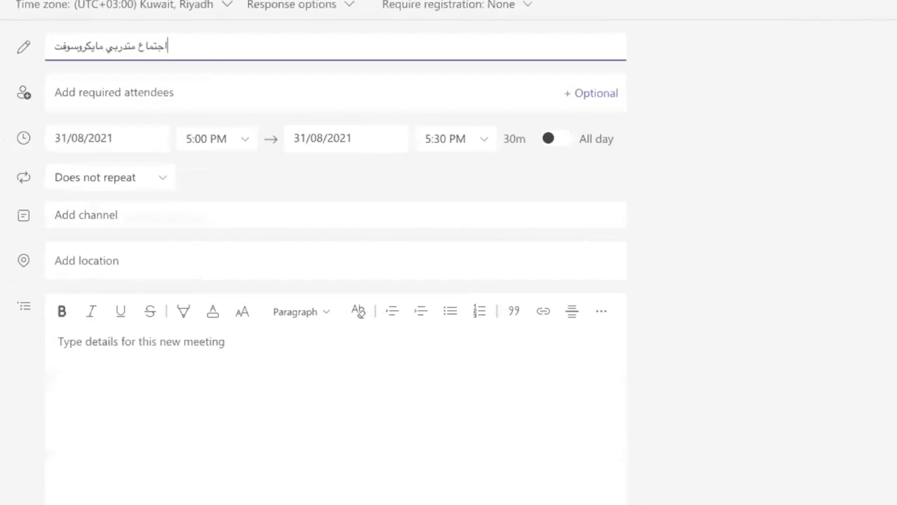
pyautogui.press('Escape')
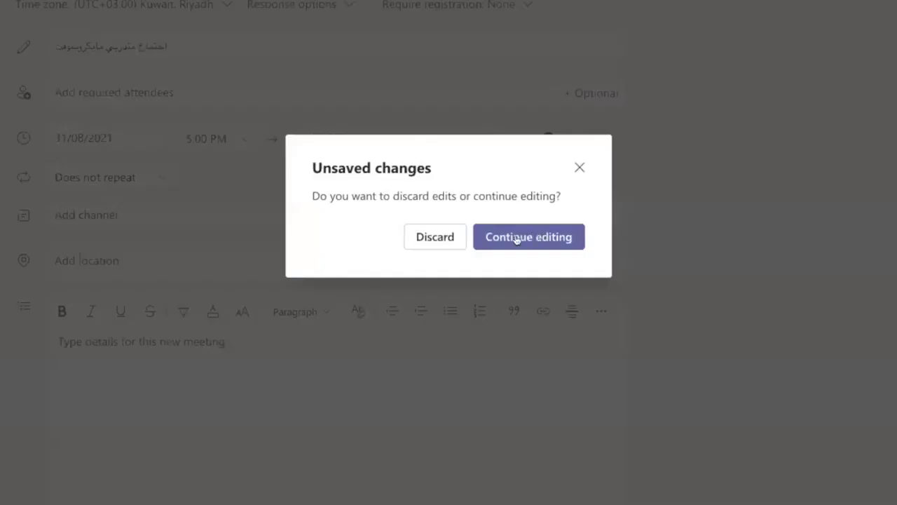
pyautogui.click(435, 237)
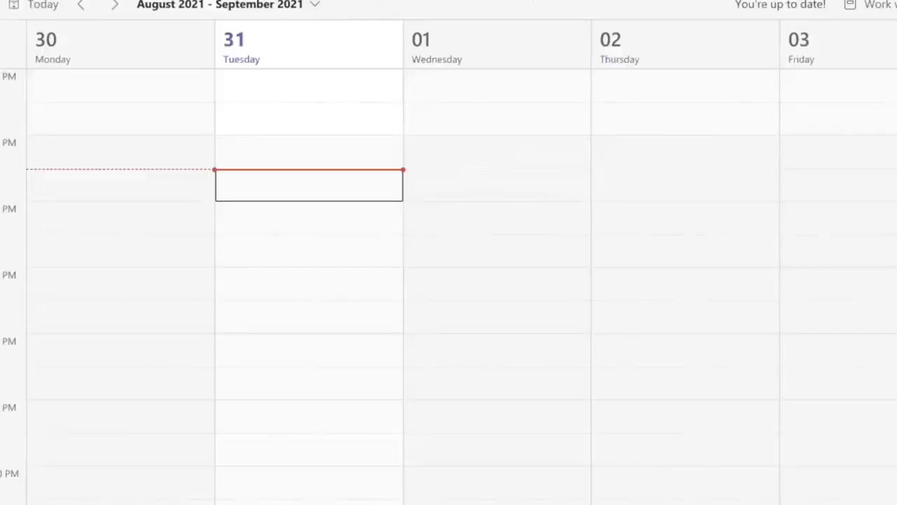
# Set the app language to العربية (المملكة العربية السعودية) in the general settings.
pyautogui.click(817, 0)
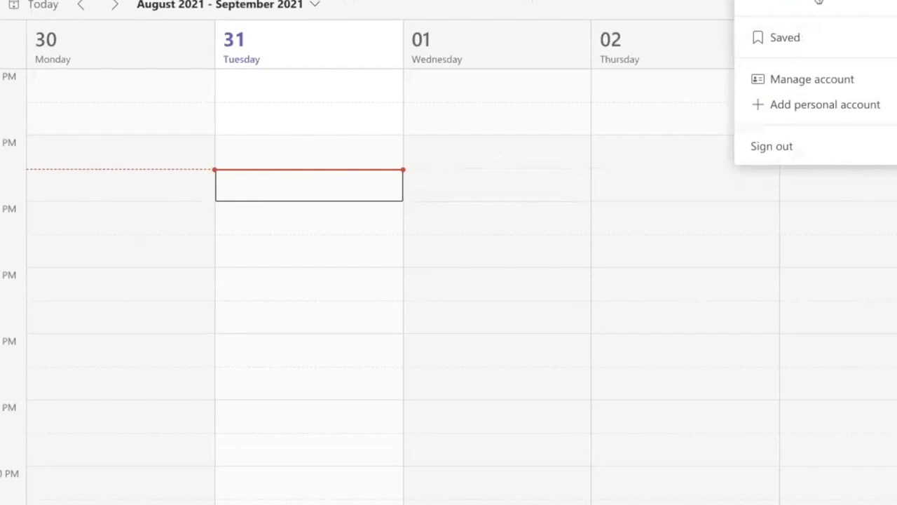
pyautogui.click(808, 74)
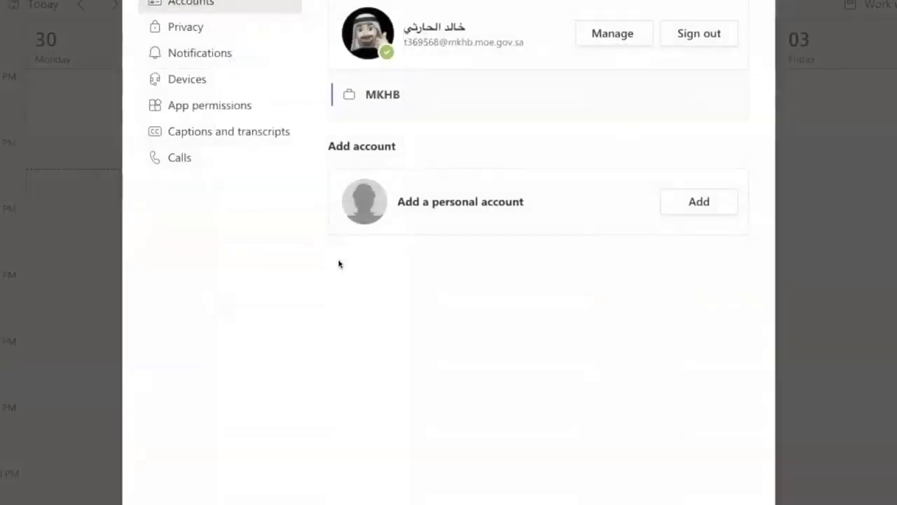
pyautogui.click(214, 1)
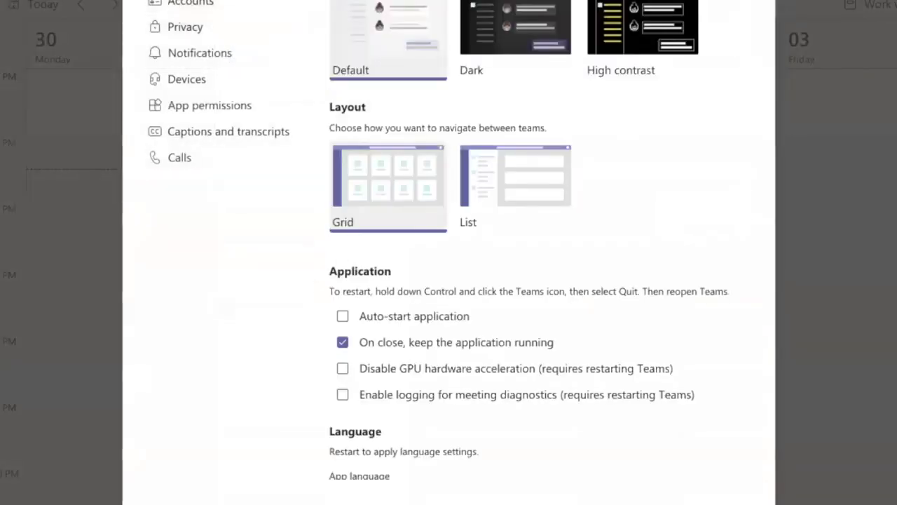
pyautogui.scroll(-5, 483, 270)
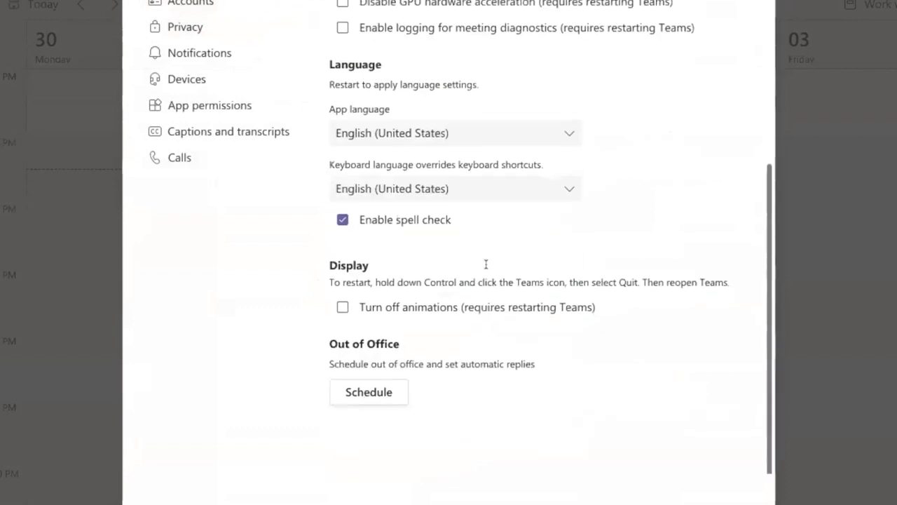
pyautogui.click(421, 136)
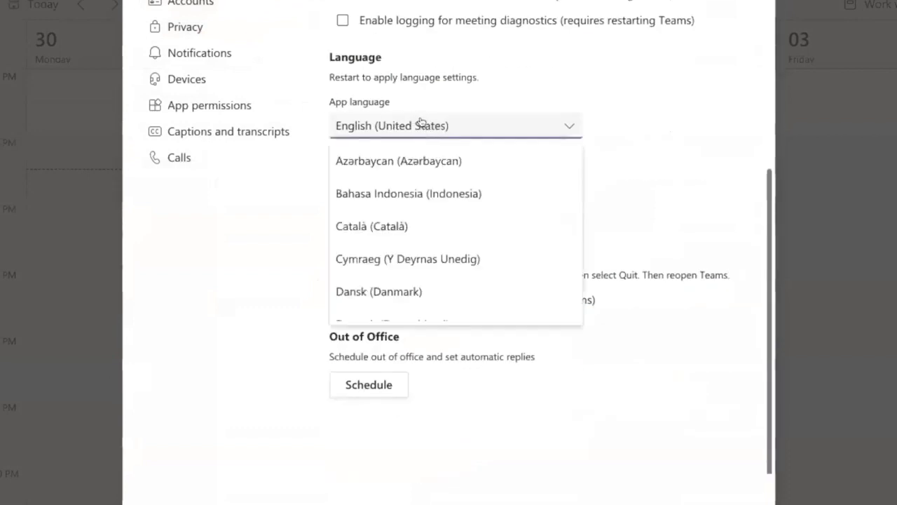
pyautogui.scroll(-5, 443, 225)
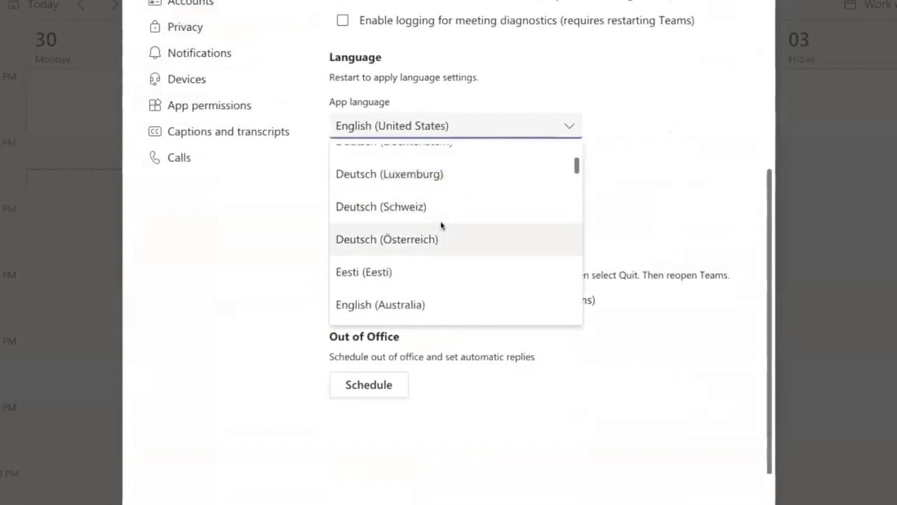
pyautogui.scroll(-15, 442, 225)
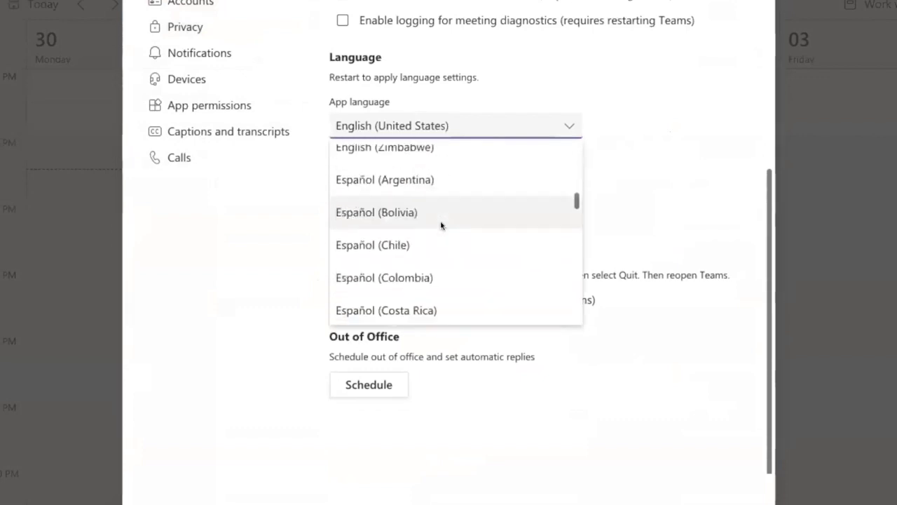
pyautogui.scroll(5, 443, 225)
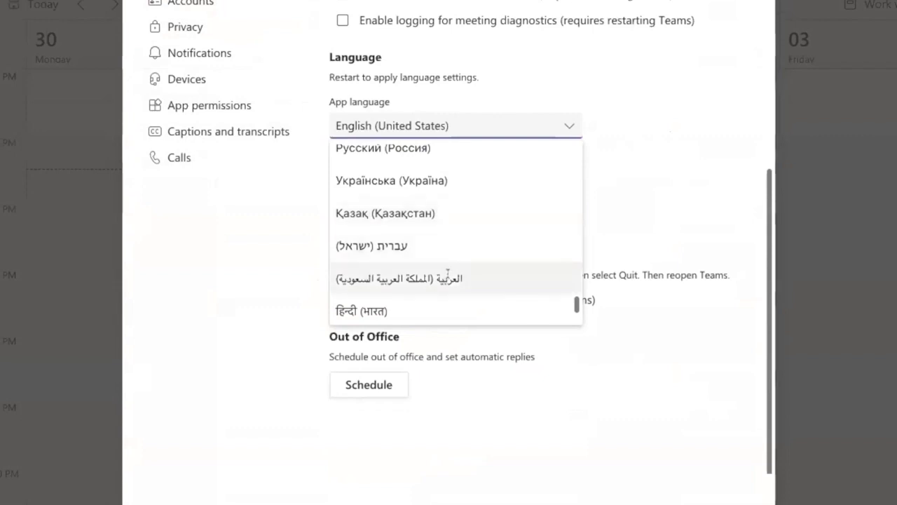
pyautogui.click(447, 277)
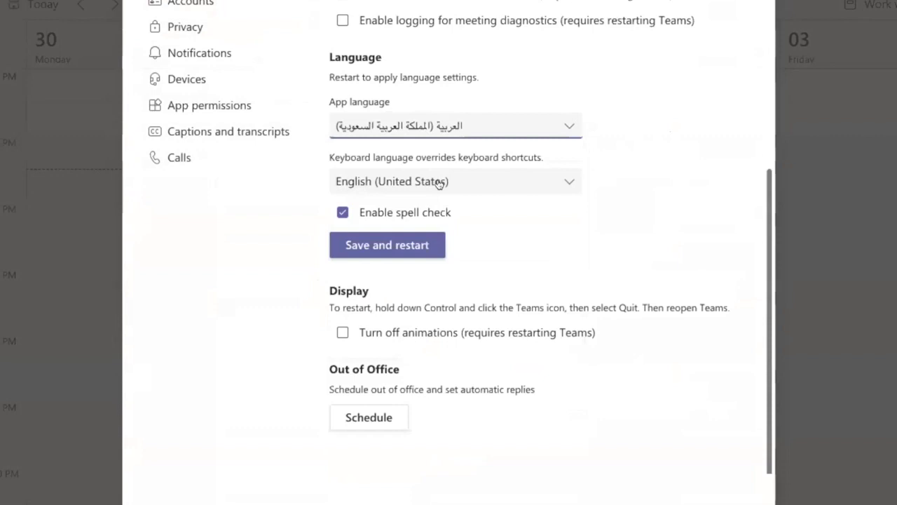
# Check the keyboard language options, keep English (United States), and save the language settings with a restart.
pyautogui.click(439, 183)
pyautogui.scroll(-1, 468, 284)
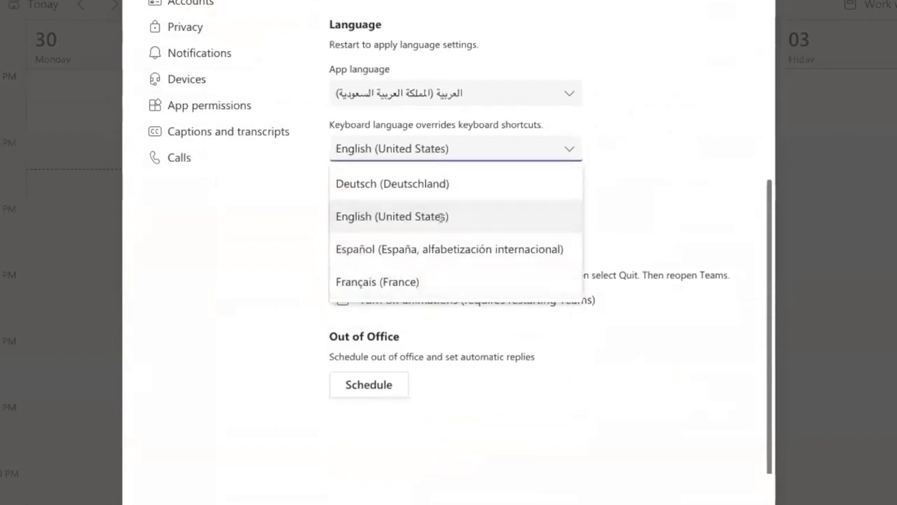
pyautogui.click(441, 217)
pyautogui.scroll(6, 438, 223)
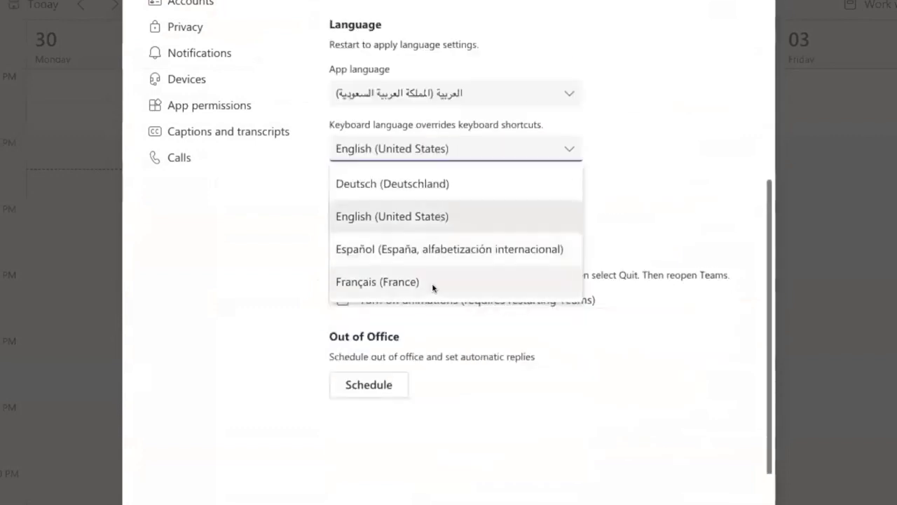
pyautogui.click(743, 152)
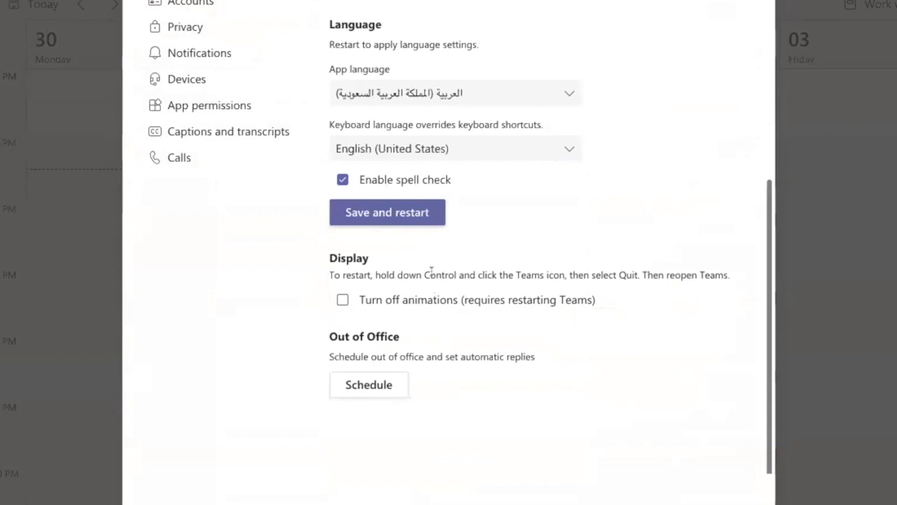
pyautogui.click(409, 213)
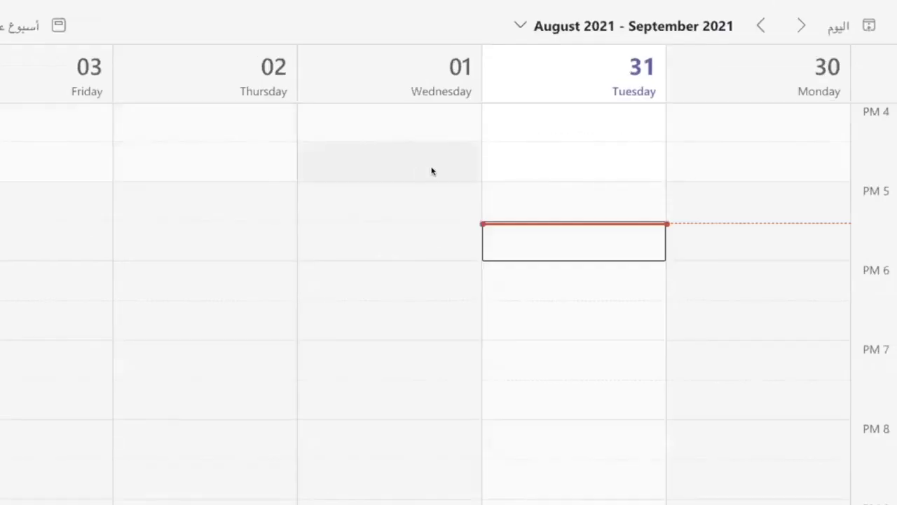
# Start a new meeting on 31/08/2021 at 6:00 PM and title it "اجتماع متدربي مايكروسوفت".
pyautogui.scroll(-1, 432, 171)
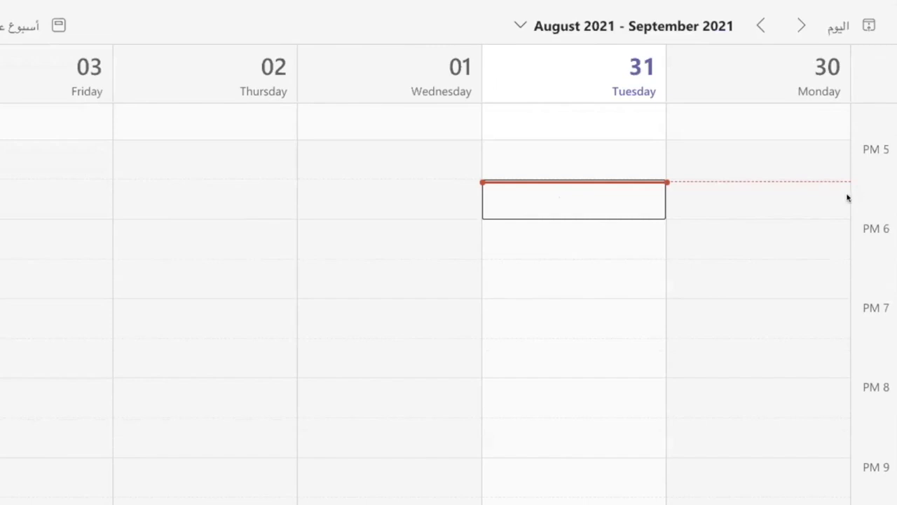
pyautogui.click(590, 239)
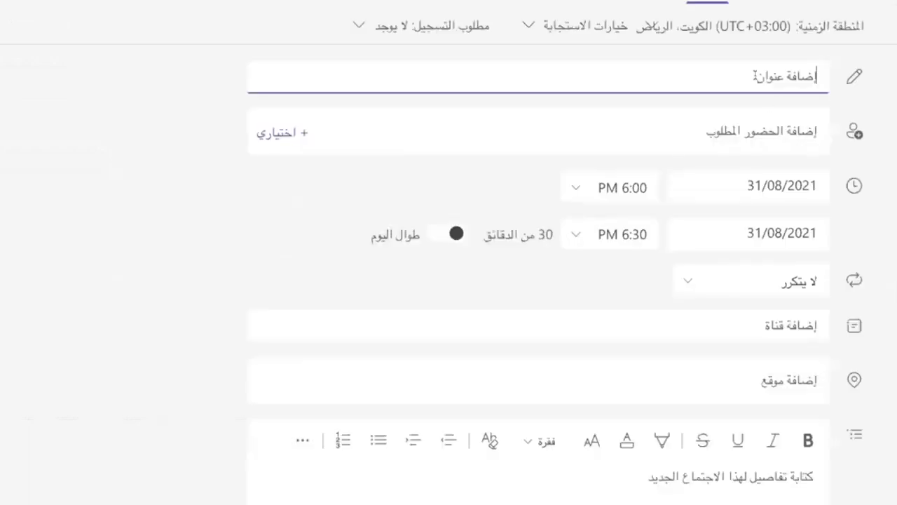
pyautogui.write('اجتماع')
pyautogui.write(' لا')
pyautogui.press('BackSpace')
pyautogui.press('BackSpace')
pyautogui.press('BackSpace')
pyautogui.write('متدربي')
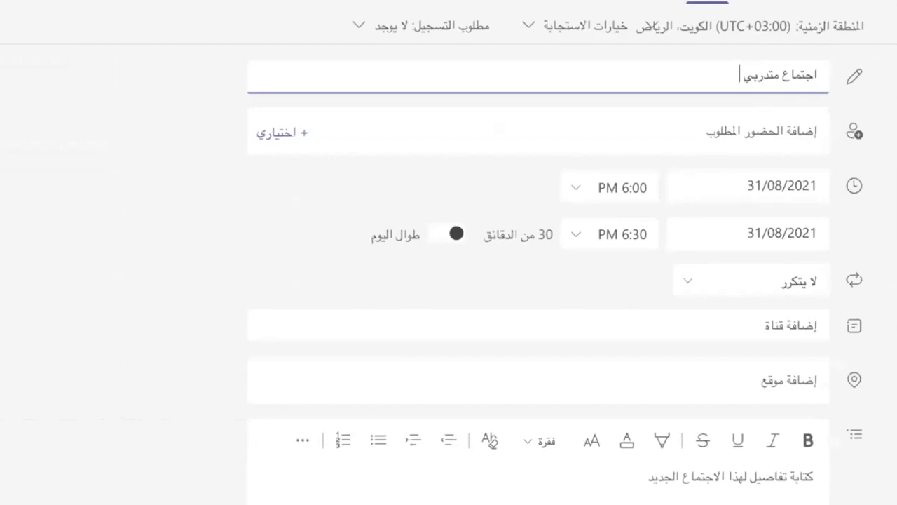
pyautogui.write(' مايكروسوفت')
pyautogui.click(710, 130)
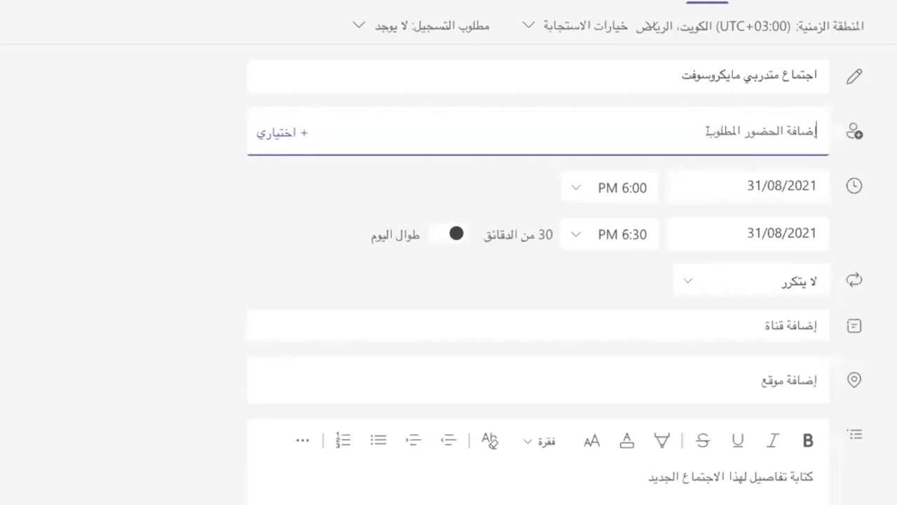